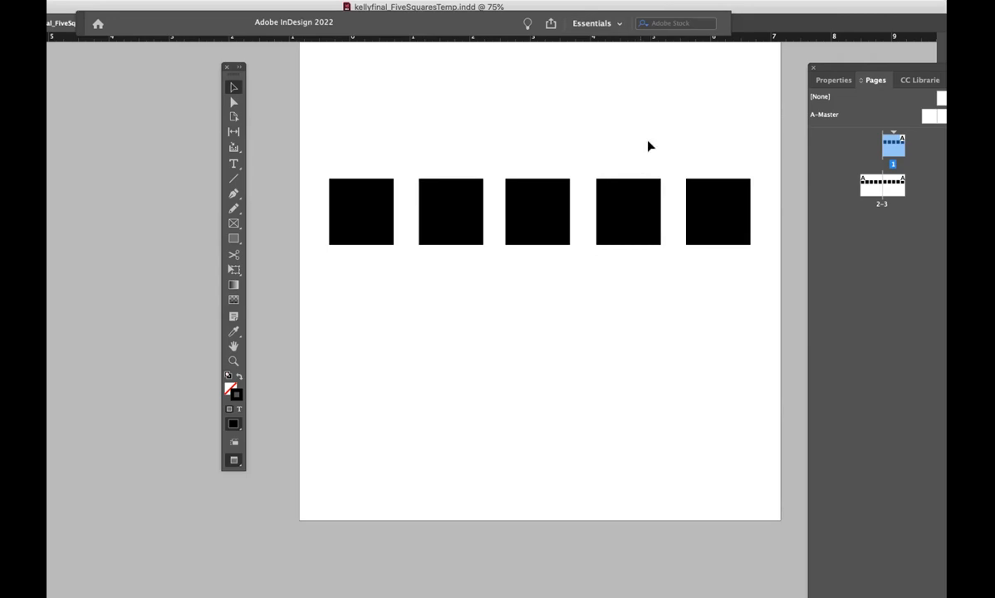
Examine the rows of five black squares on pages 1, 2 and 3, ending with the 2-3 spread at 50% zoom.
double_click(893, 147)
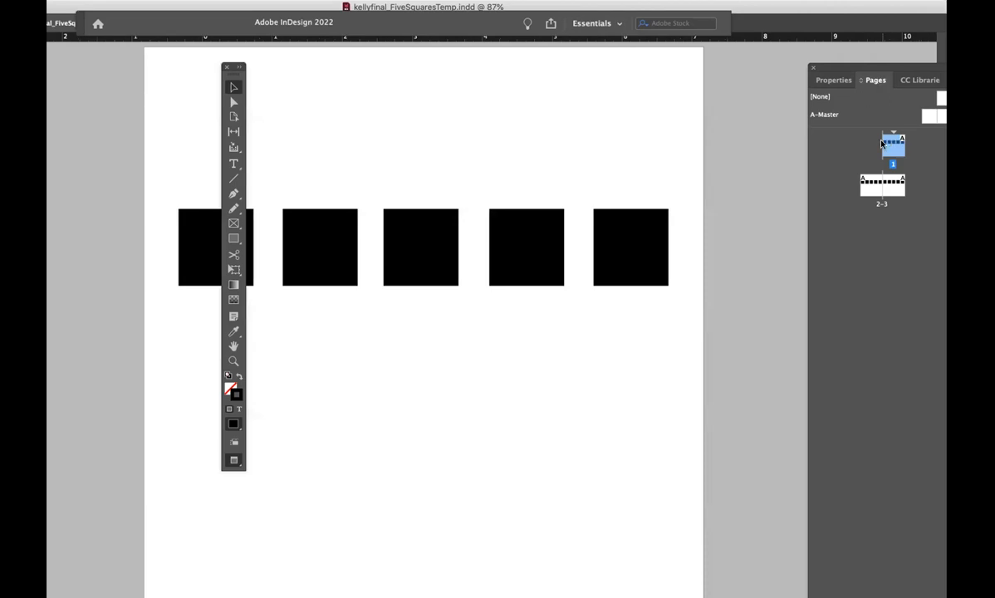
double_click(863, 182)
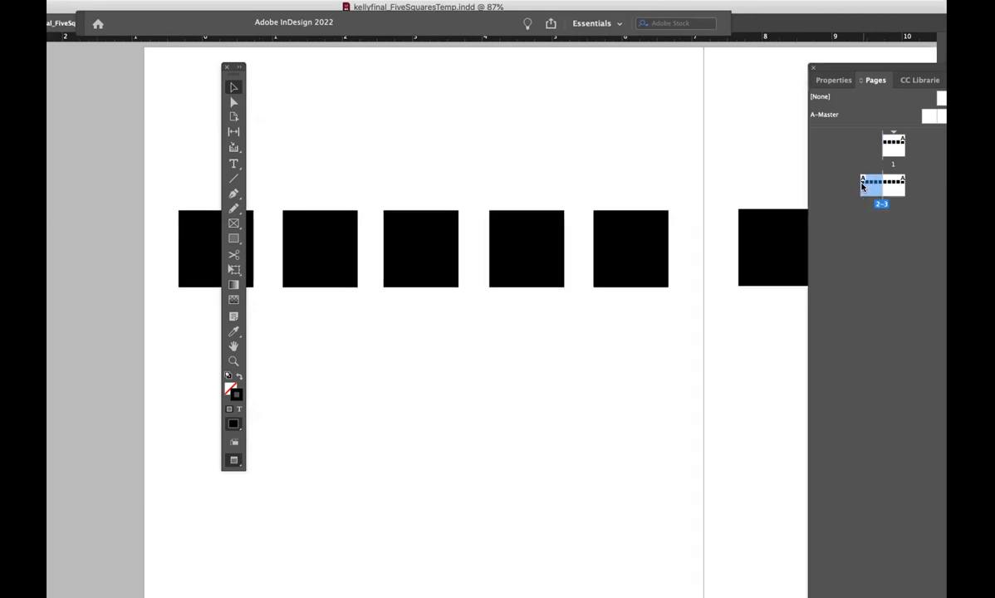
double_click(886, 186)
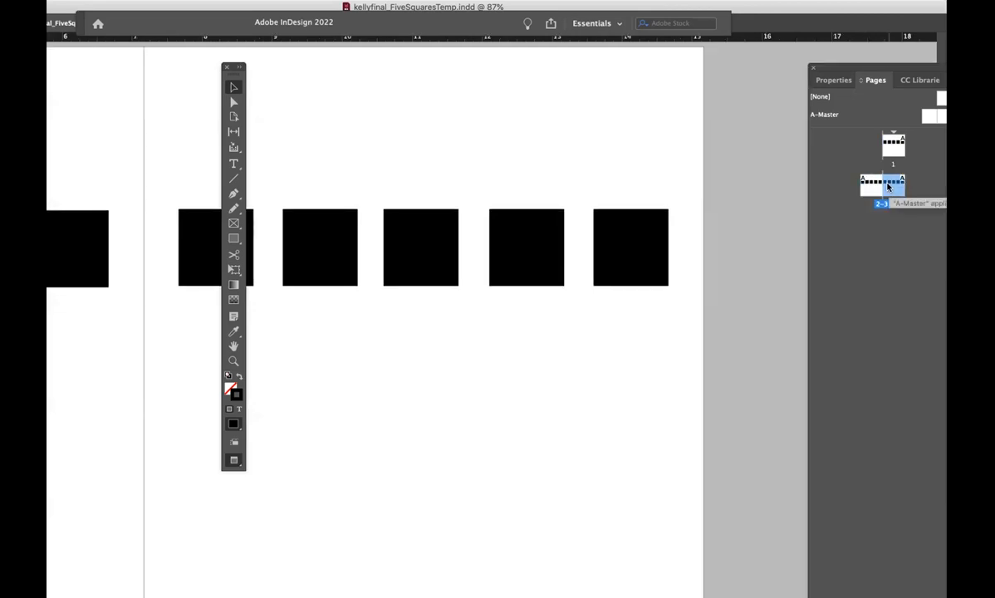
double_click(890, 150)
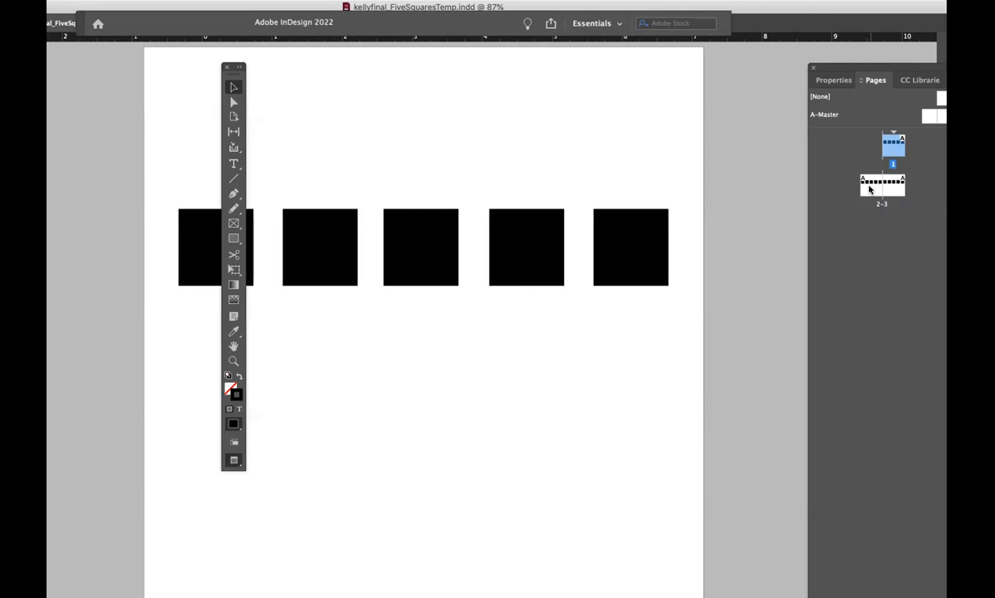
double_click(880, 184)
double_click(884, 183)
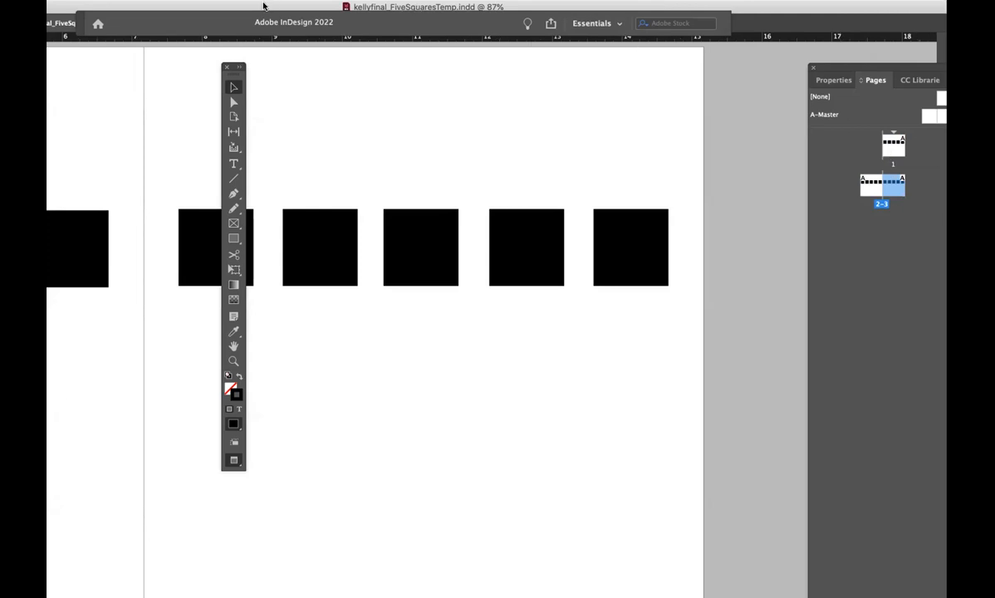
left_click_drag(264, 5, 381, 5)
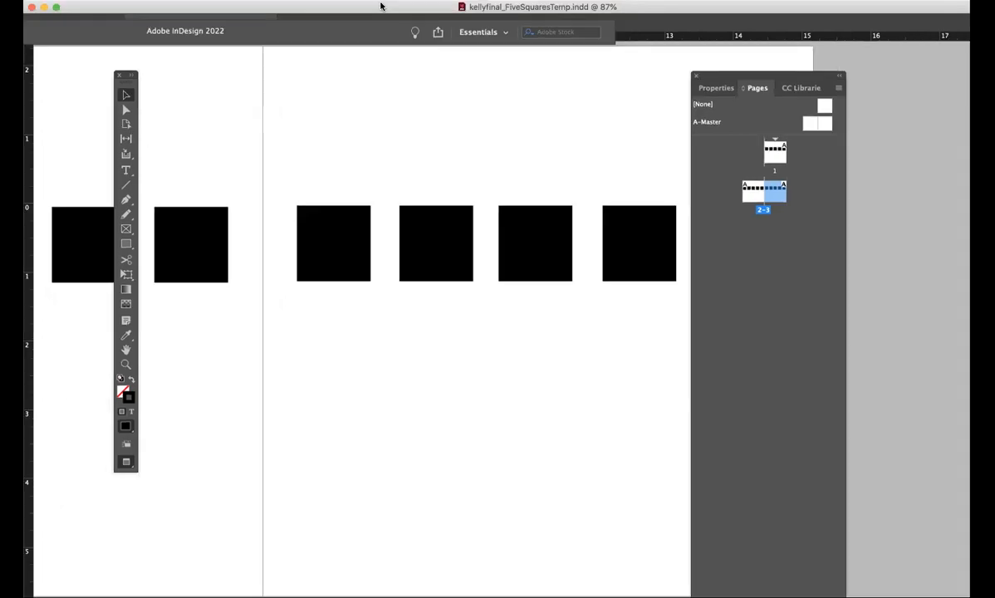
key("super+minus")
key("super+minus")
key("super+minus")
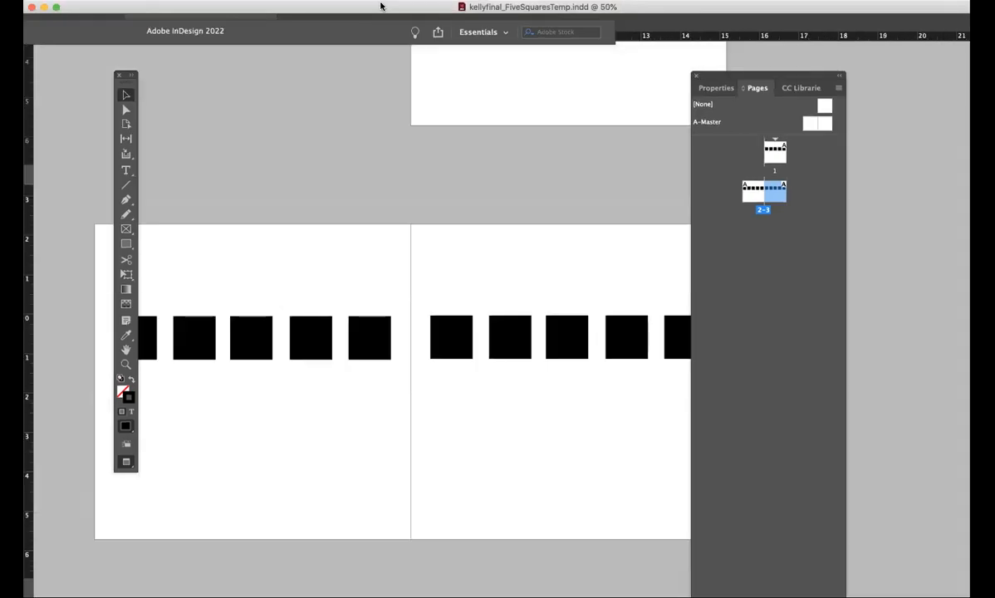
Move all five squares on page 1 down together to about the vertical middle of the page.
left_click(776, 154)
double_click(776, 153)
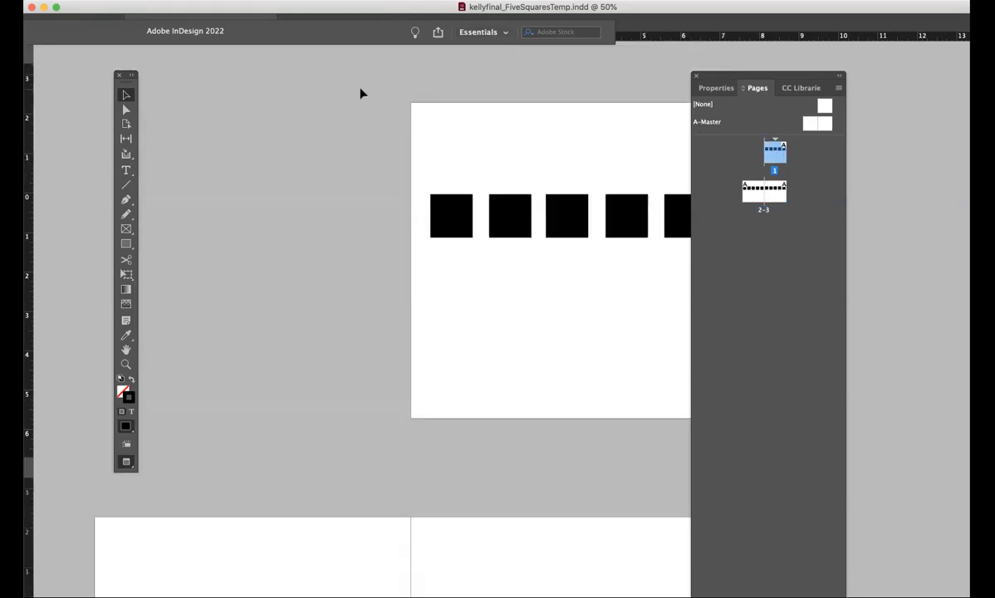
left_click_drag(308, 6, 246, 7)
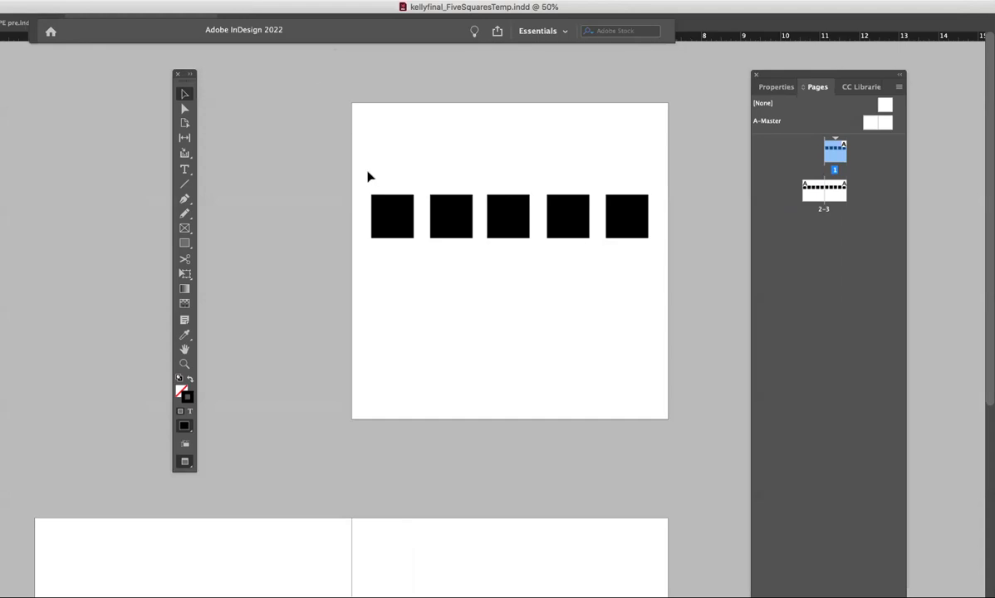
left_click_drag(368, 171, 652, 309)
key("Down")
key("Down")
key("Down")
key("Down")
key("Down")
key("Down")
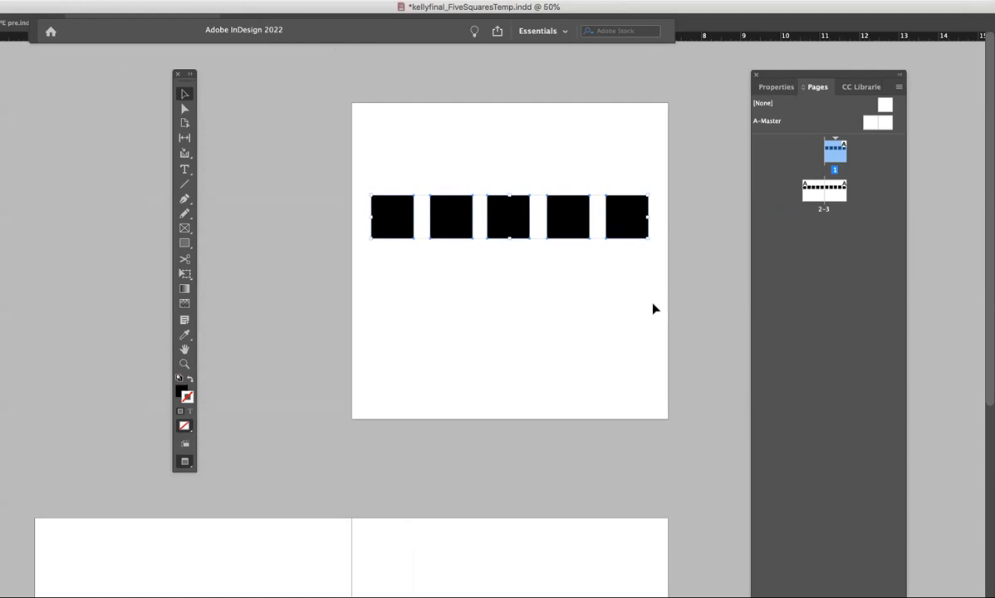
key("Down")
key("Down")
key("Down")
key("Down")
key("Down")
key("Down")
key("Down")
key("Down")
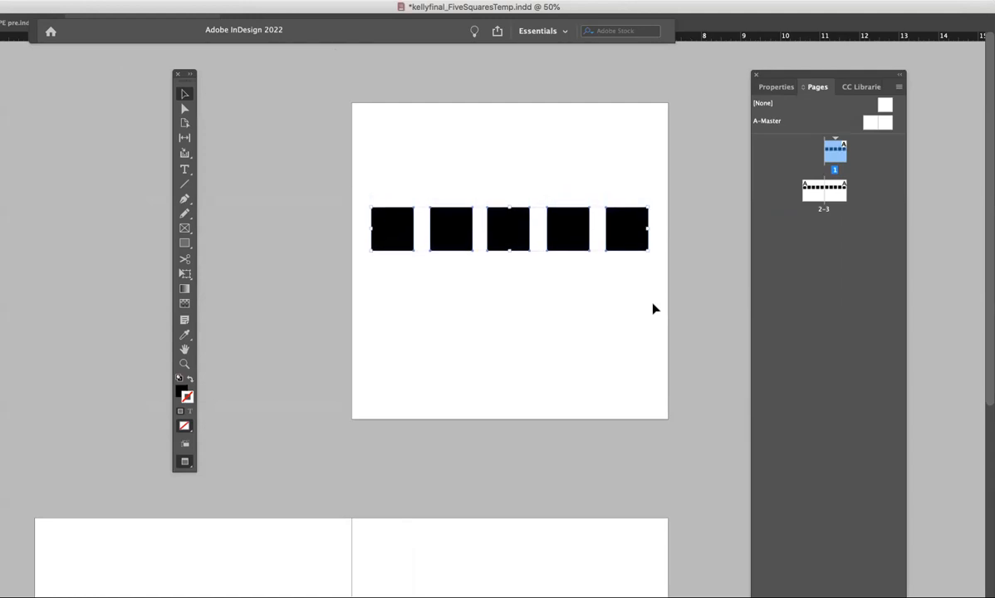
key("Down")
key("Down")
key("Down")
key("Down")
key("Down")
key("Down")
key("Down")
key("Down")
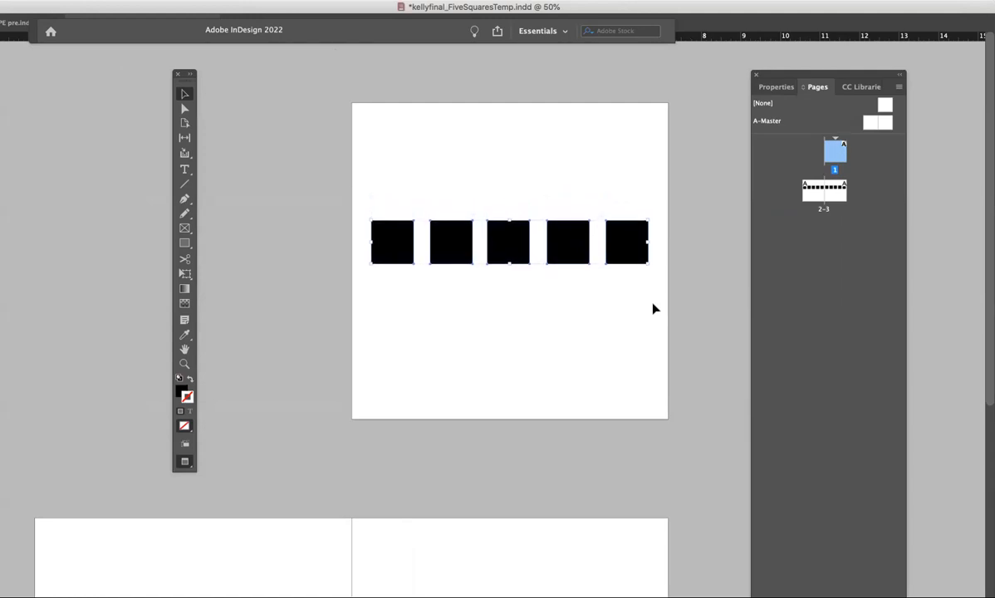
key("Down")
key("Down")
key("Down")
key("Down")
key("Down")
key("Down")
key("Down")
key("Down")
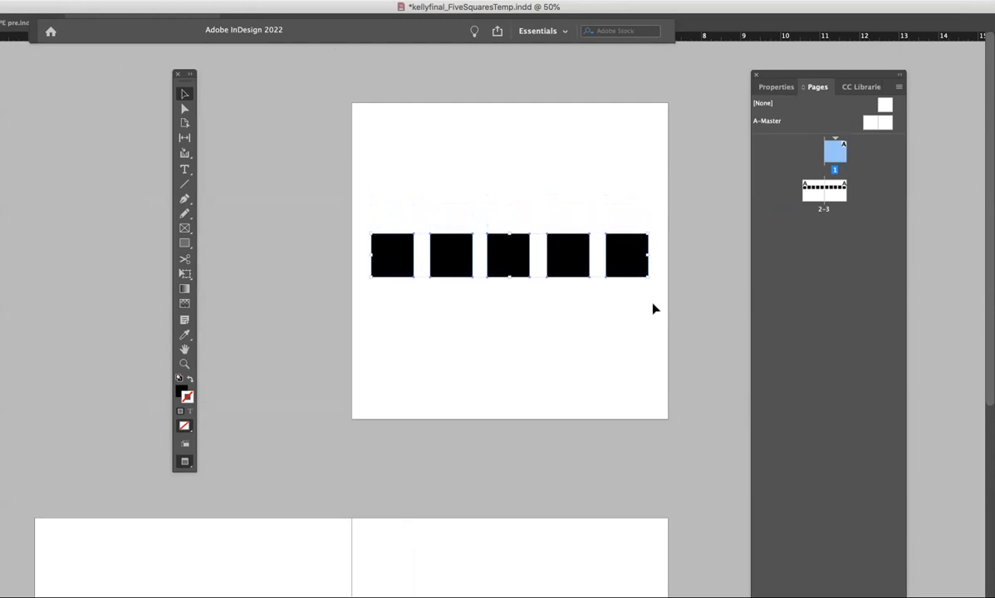
key("Down")
key("Down")
key("Down")
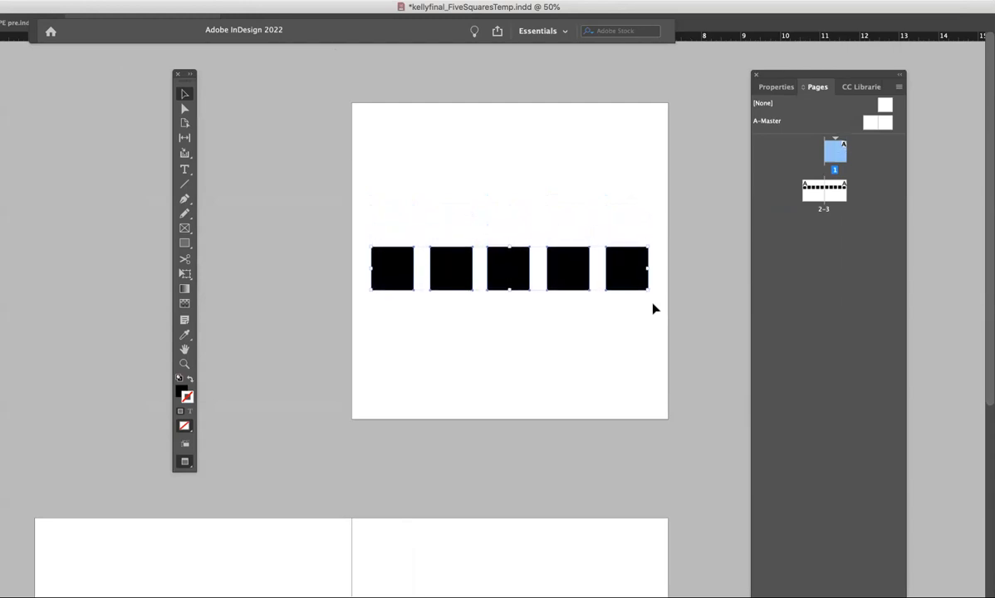
mouse_move(459, 260)
left_mouse_down()
mouse_move(464, 200)
mouse_move(462, 269)
left_mouse_up()
left_click(500, 169)
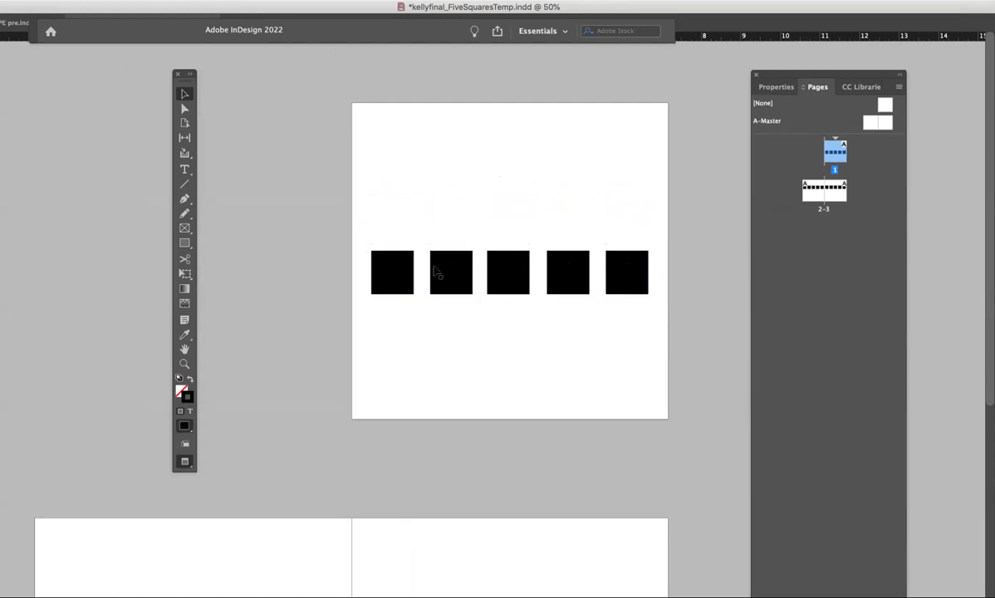
Move the second square above the row and enlarge the first square proportionally to nearly two and a half times its size.
left_click_drag(442, 269, 414, 199)
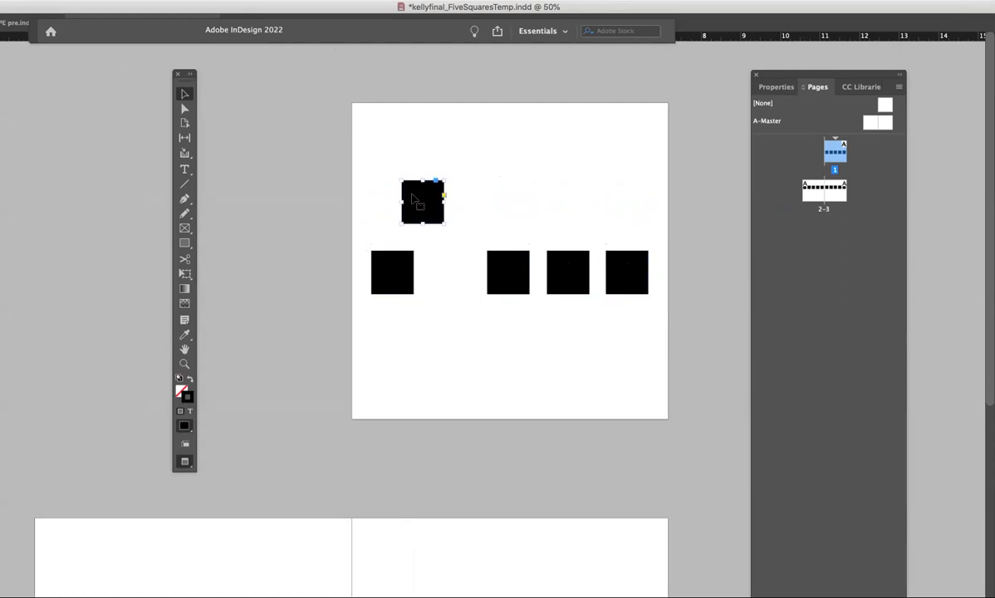
left_click(375, 284)
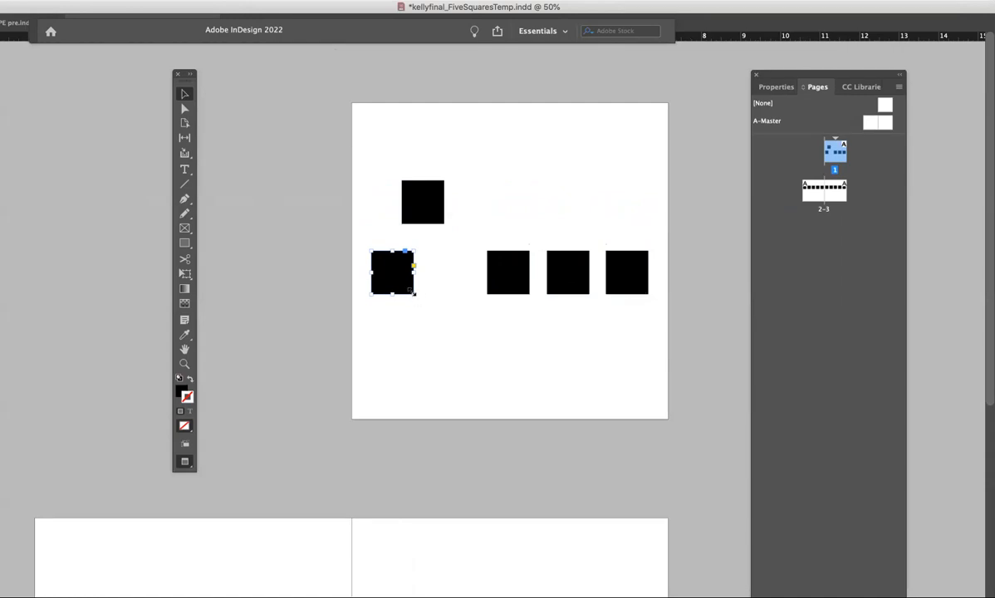
left_click_drag(414, 292, 474, 334)
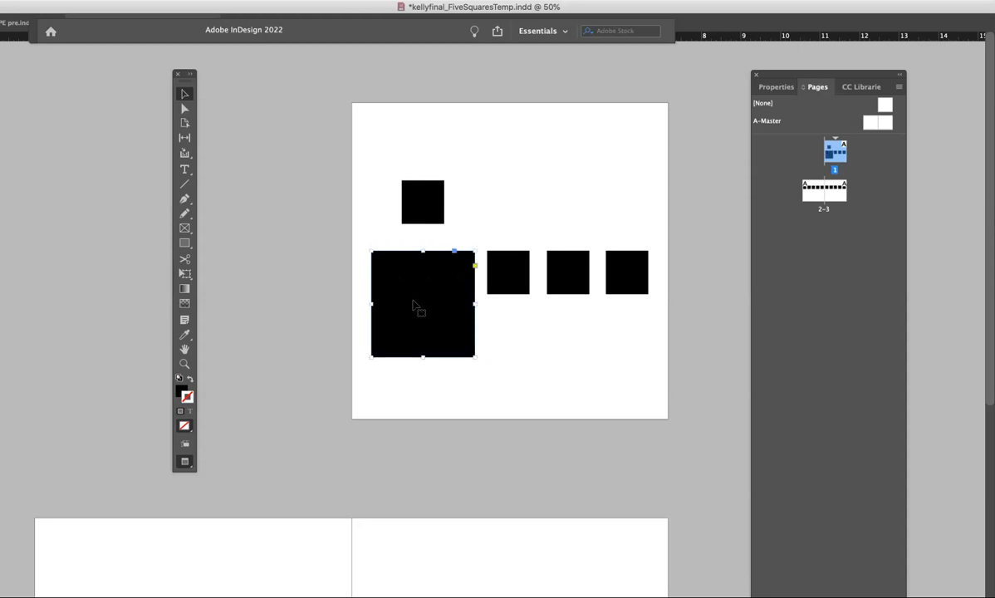
Shift the loose square higher, raise the large square onto the row's baseline, and place a horizontal guide along that baseline.
left_click_drag(435, 193, 477, 146)
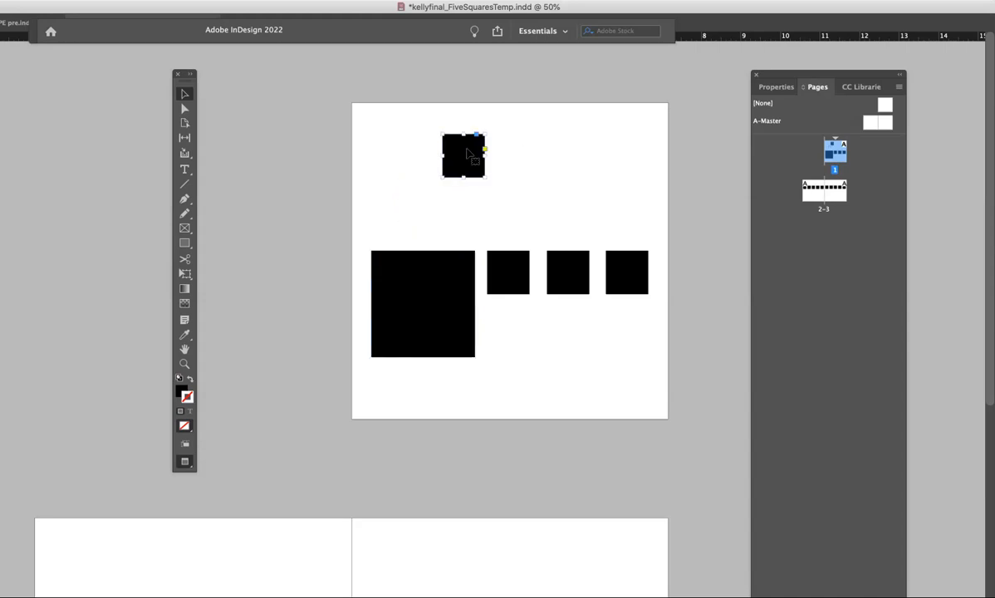
left_click_drag(419, 277, 422, 222)
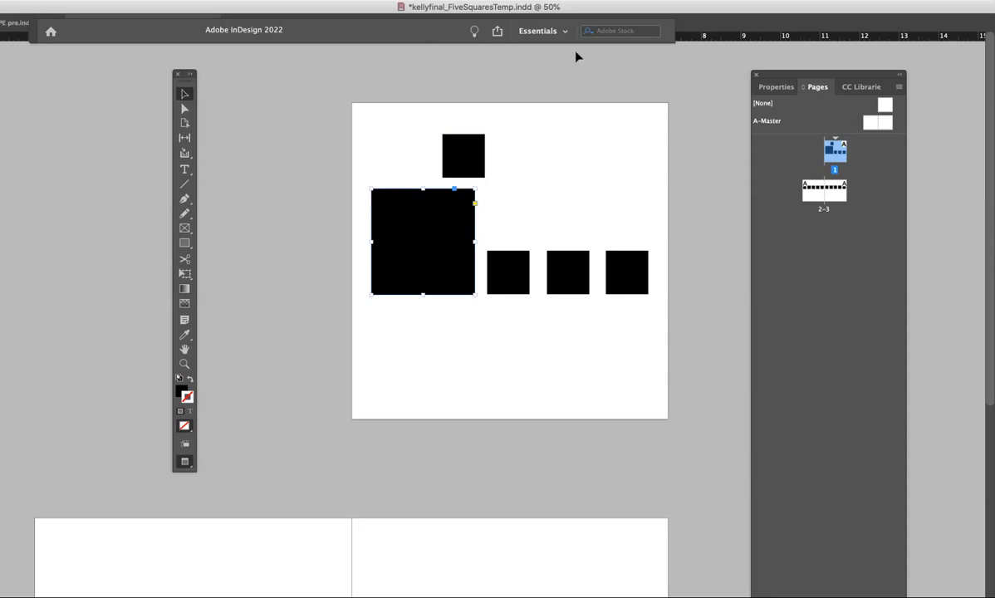
left_click_drag(714, 39, 622, 295)
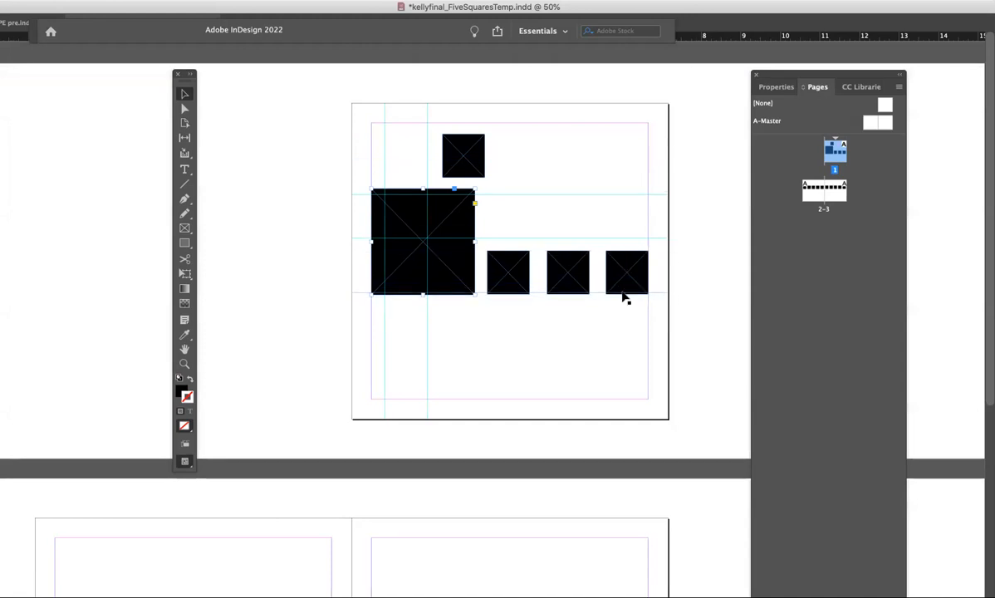
Rotate the loose square about 45°, place it over the large square's upper edge, and enlarge it to form the house's roof.
left_click(466, 156)
left_click_drag(486, 179, 492, 158)
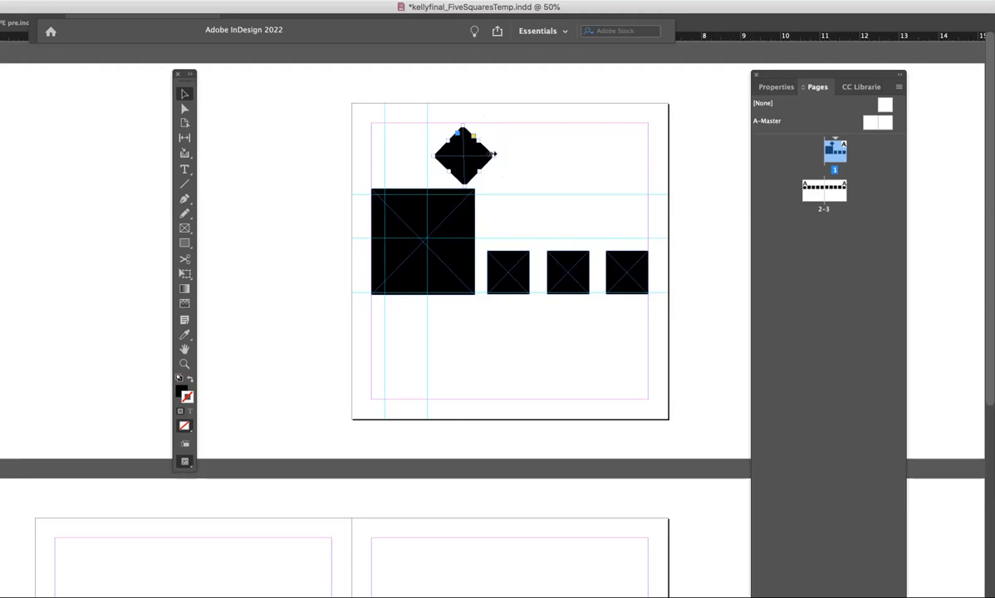
left_click_drag(492, 153, 444, 202)
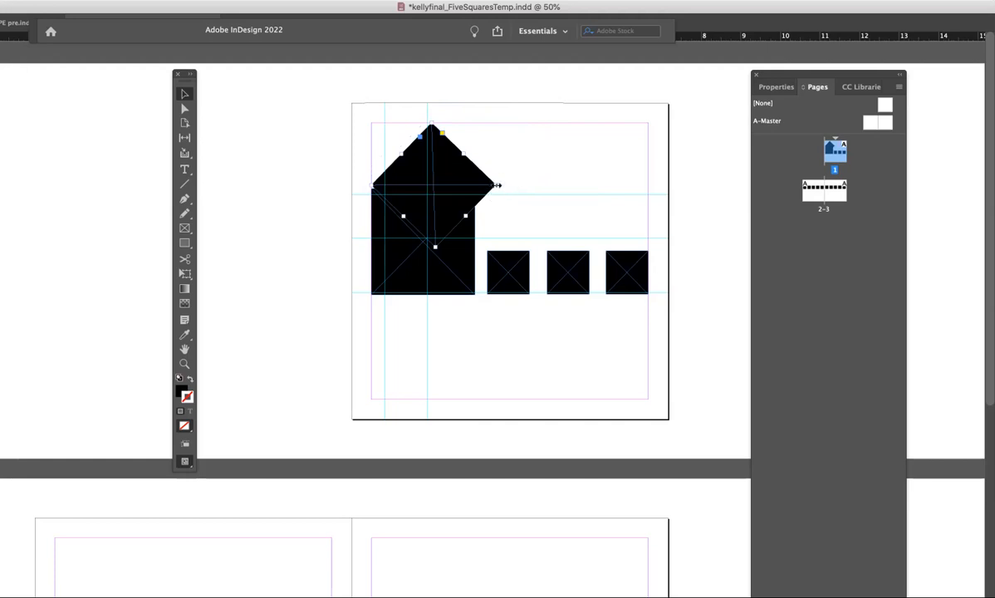
left_click_drag(497, 185, 471, 190)
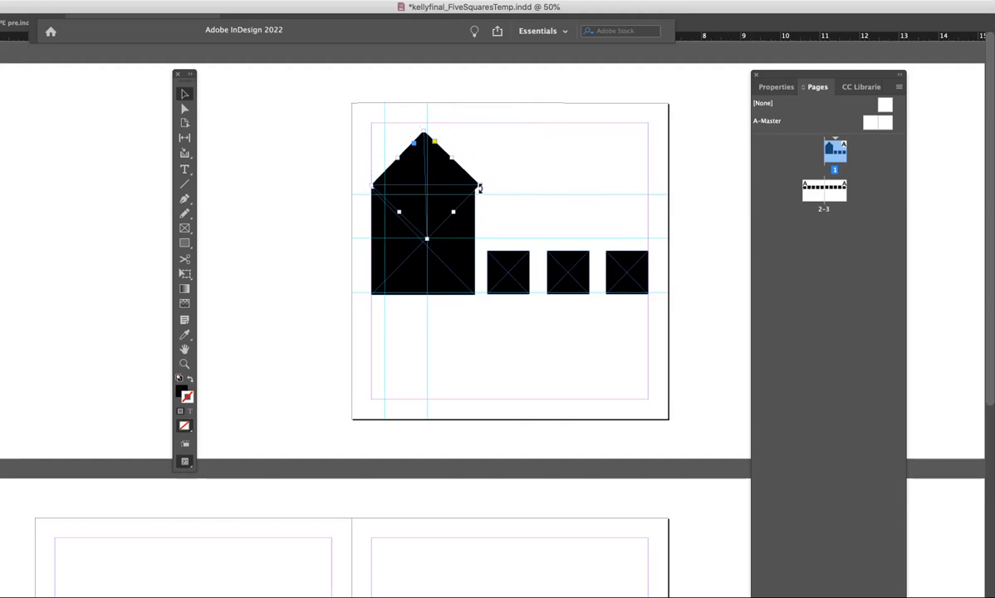
left_click_drag(479, 185, 473, 186)
left_click(533, 161)
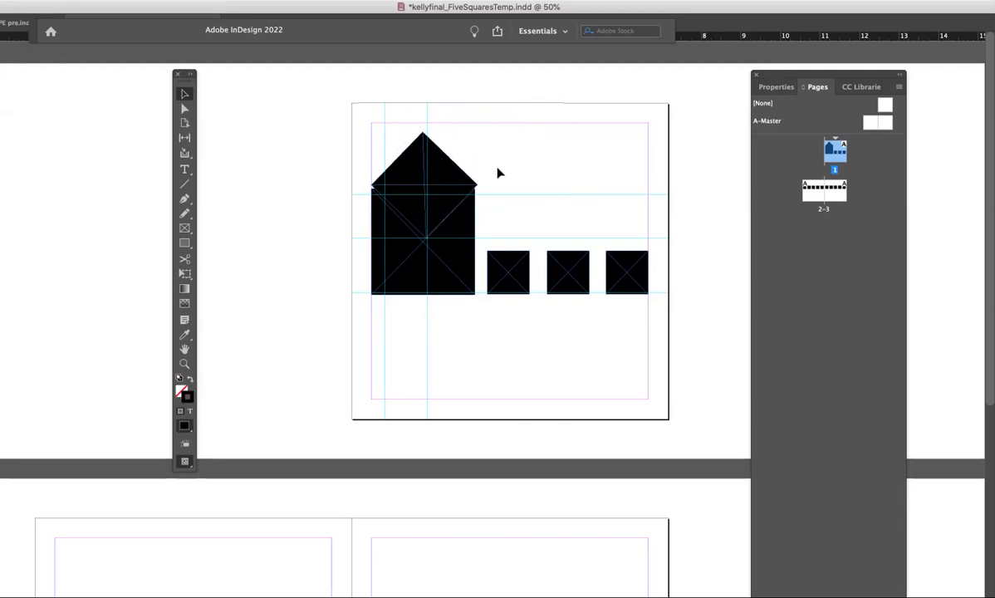
Fine-tune the roof diamond's position and size so its side corners meet the large square's upper corners.
left_click(404, 195)
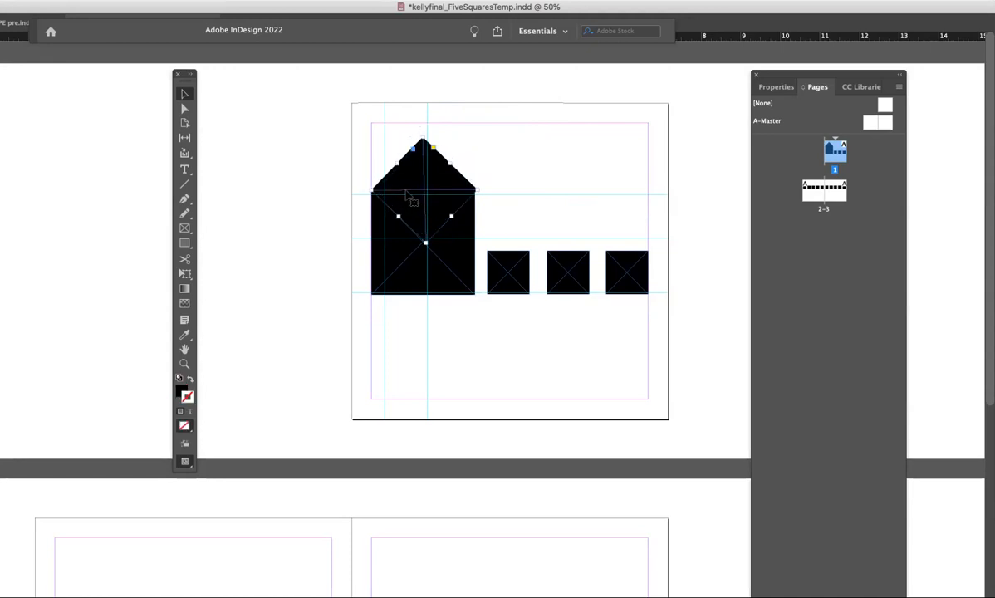
left_click_drag(405, 196, 407, 195)
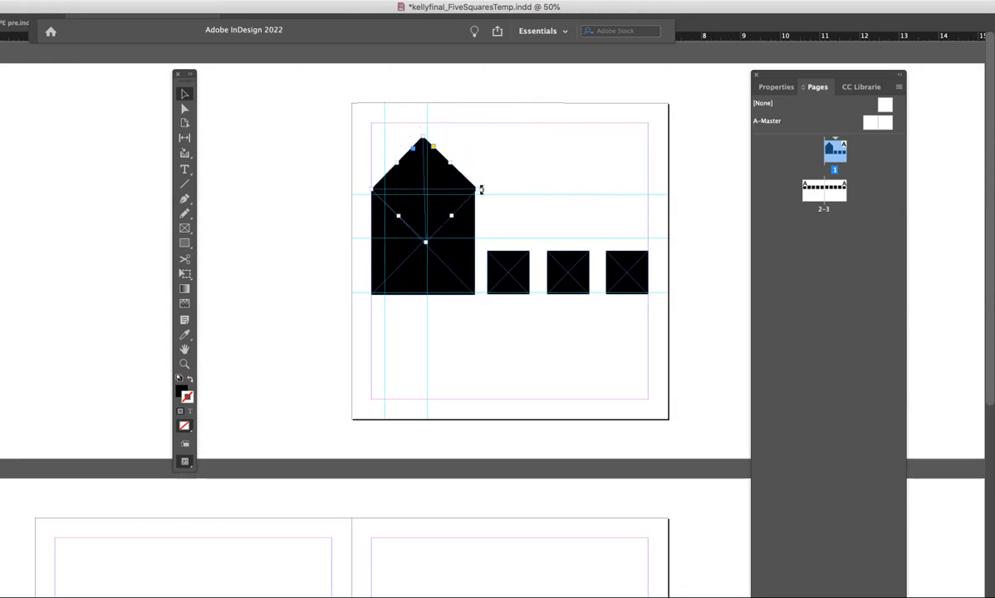
left_click_drag(477, 187, 475, 182)
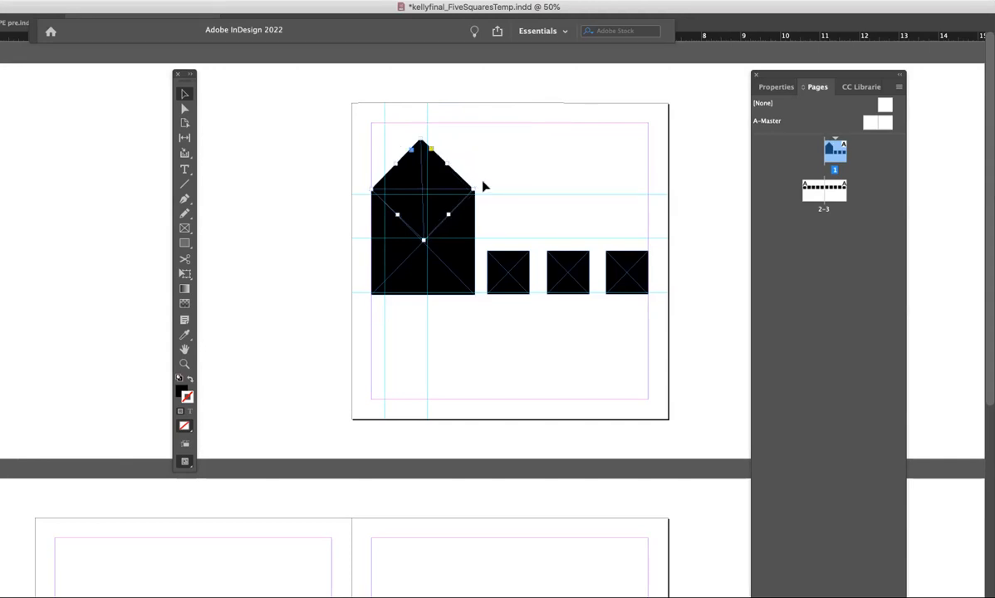
left_click(486, 187)
left_click_drag(440, 189, 441, 187)
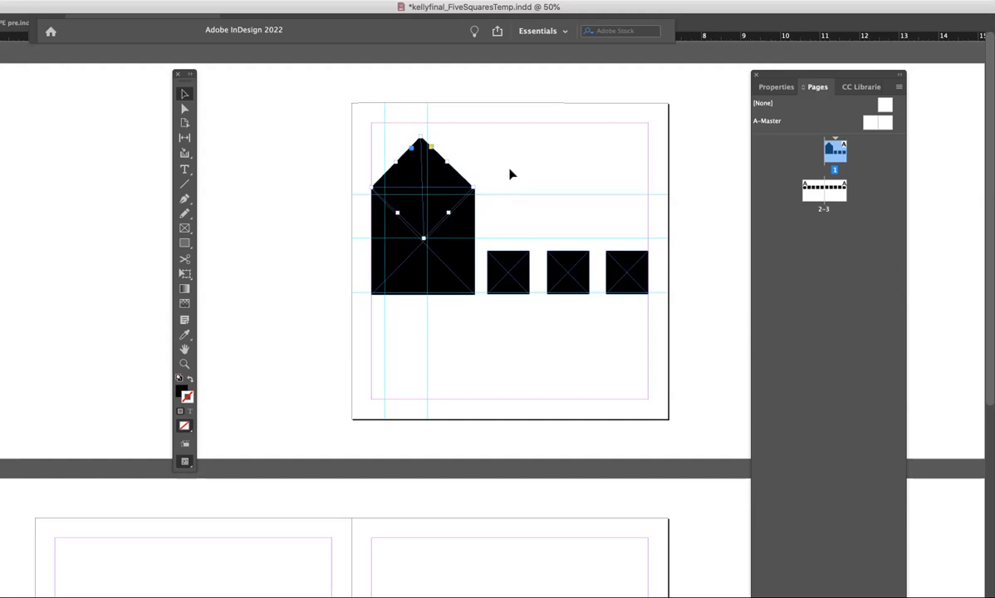
left_click(511, 173)
Shrink the rightmost square and place it on the roof's right slope, flush with the house wall, as a chimney.
left_click_drag(618, 261, 471, 163)
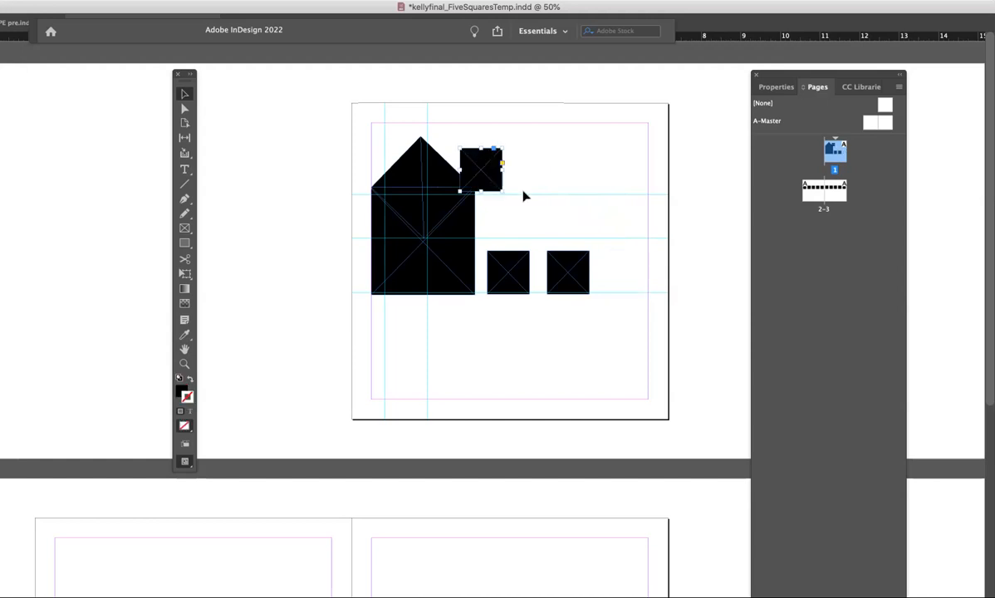
left_click_drag(459, 191, 474, 177)
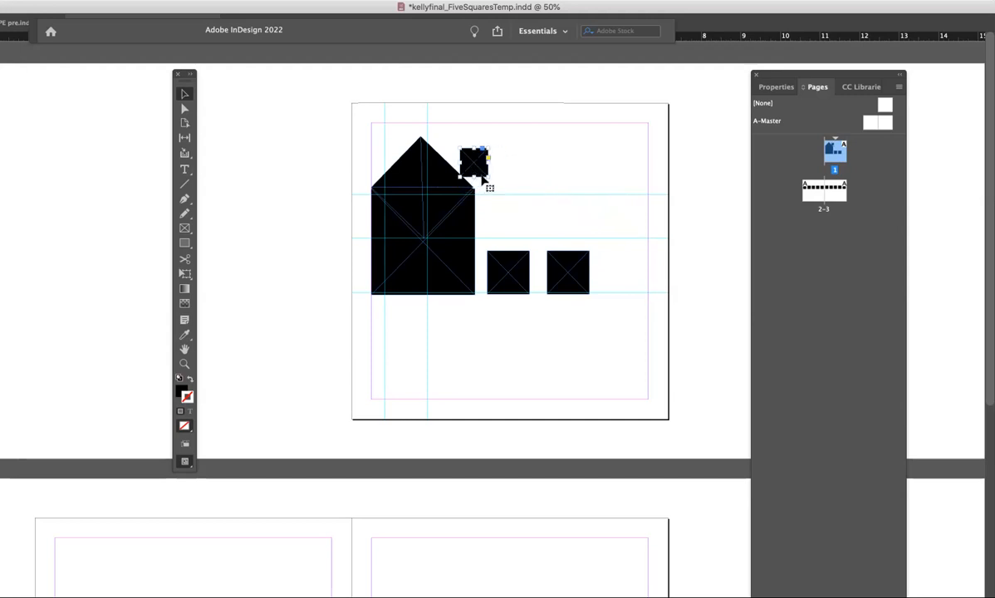
left_click_drag(489, 177, 461, 180)
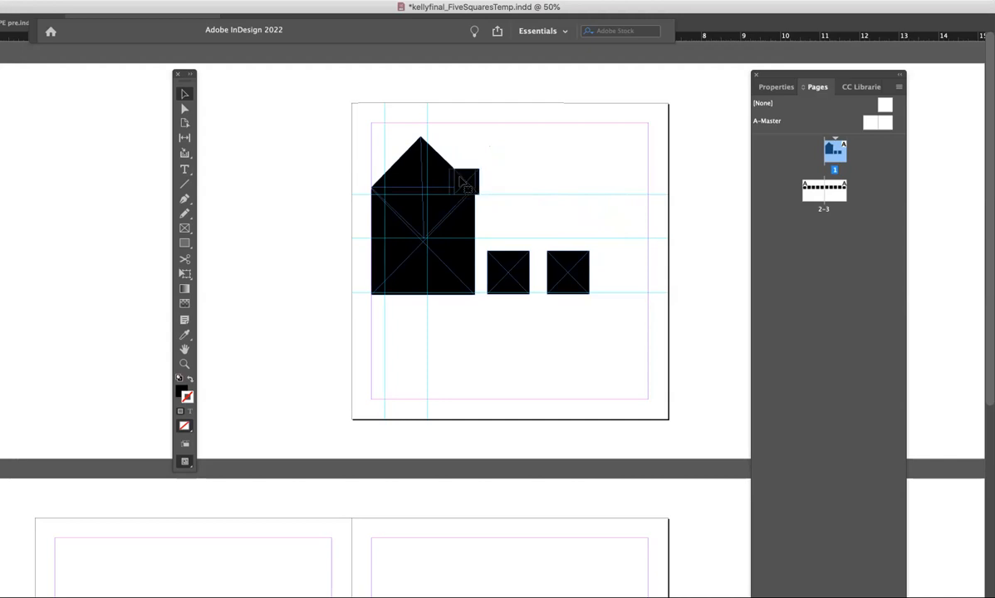
left_click(526, 157)
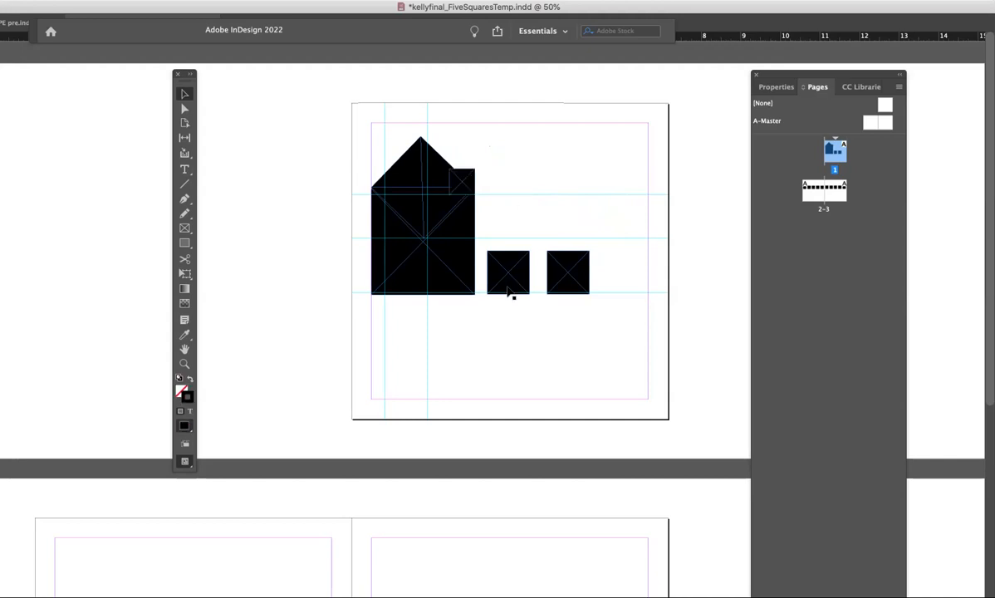
Nudge the two remaining small squares together slightly left toward the house.
left_click_drag(521, 224, 579, 294)
key("Left")
key("Left")
key("Left")
key("Left")
key("Left")
key("Left")
key("Left")
key("Left")
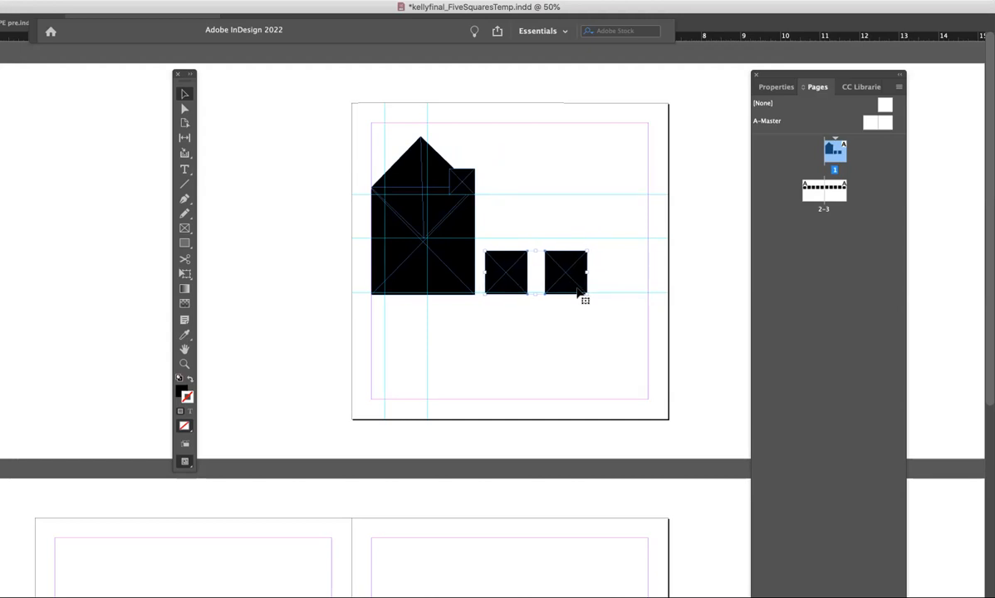
Move the rightmost small square left until its gap to the neighbouring square matches that square's gap to the house.
left_click(594, 212)
left_click(565, 273)
key("Left")
key("Left")
key("Left")
key("Left")
key("Left")
key("Left")
key("Left")
key("Left")
key("Left")
key("Left")
key("Left")
key("Left")
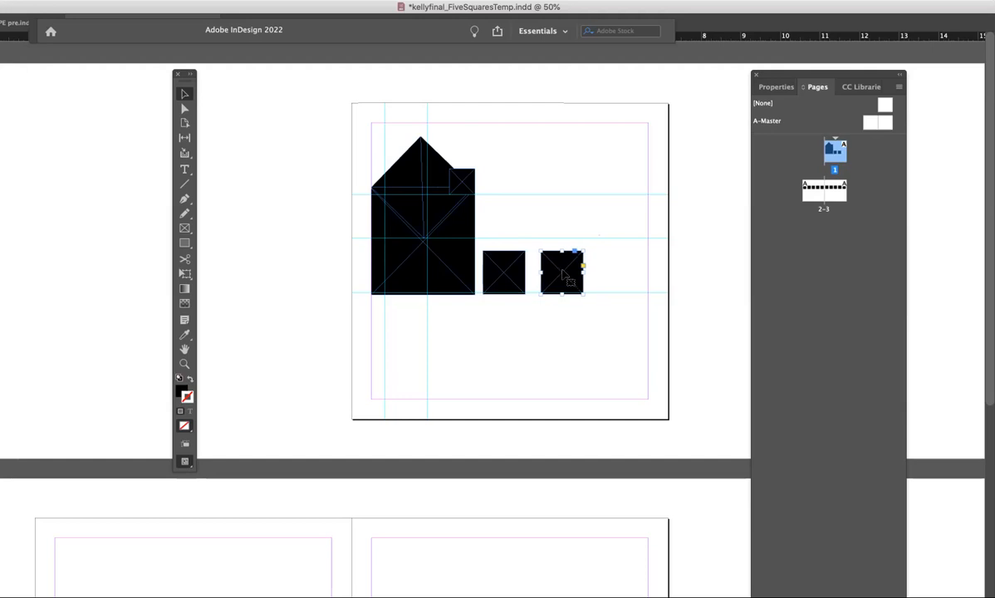
key("Left")
key("Left")
key("Left")
key("Left")
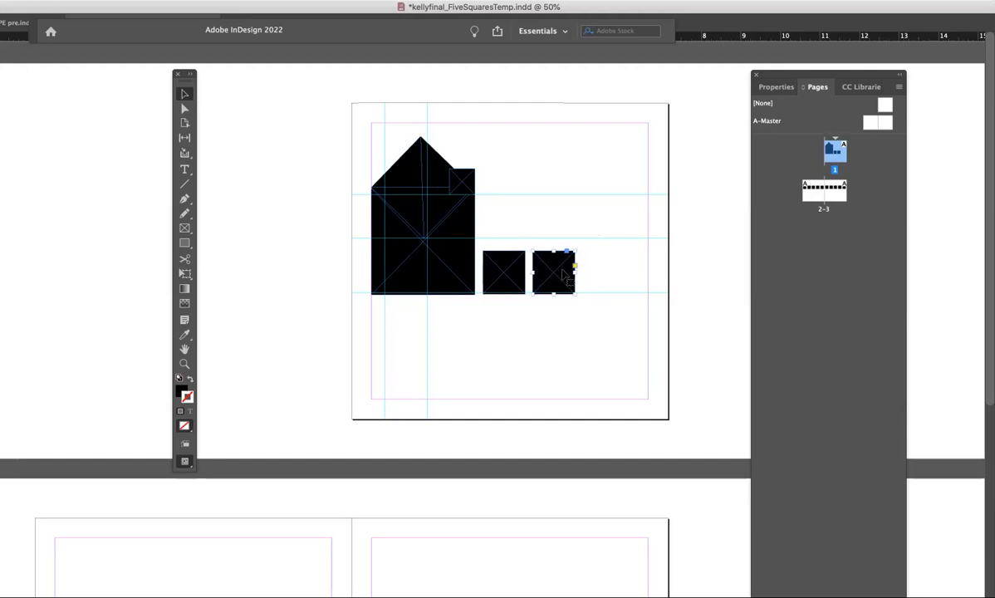
Select all five squares and move the whole composition right to centre it horizontally between the page margins.
left_click_drag(359, 130, 593, 370)
key("Right")
key("Right")
key("Right")
key("Right")
key("Right")
key("Right")
key("Right")
key("Right")
key("Right")
key("Right")
key("Right")
key("Right")
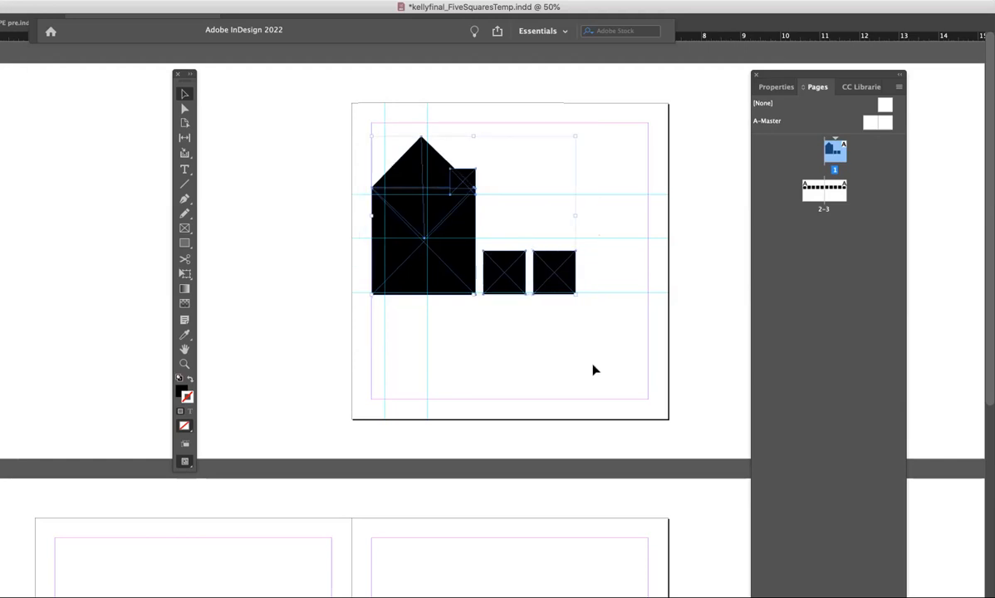
key("Right")
key("Right")
key("Right")
key("Right")
key("Right")
key("Right")
key("Right")
key("Right")
key("Right")
key("Right")
key("Right")
key("Right")
key("Right")
key("Right")
key("Right")
key("Right")
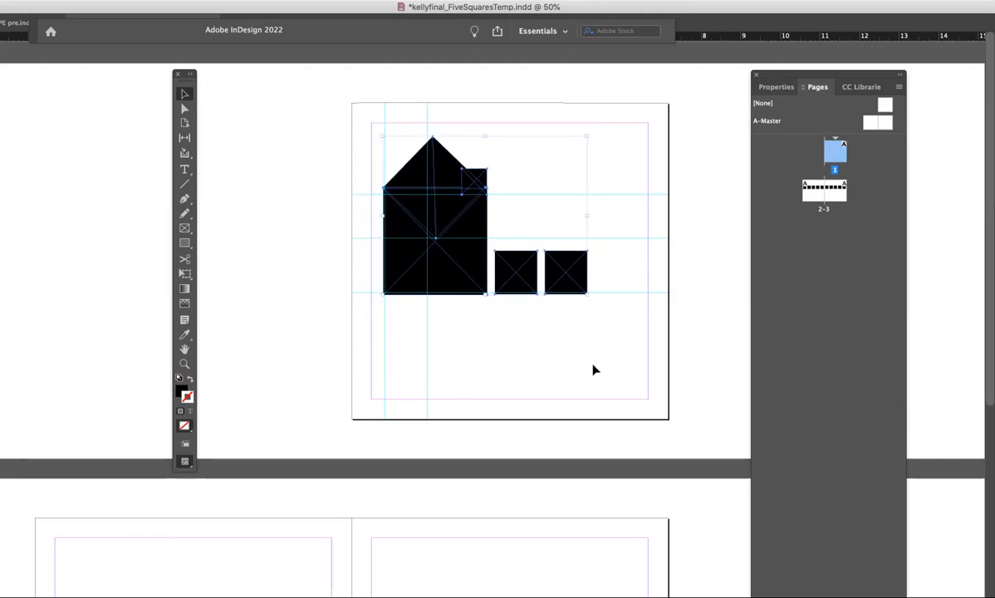
key("Right")
key("Right")
key("Right")
key("Right")
key("Right")
key("Right")
key("Right")
key("Right")
key("Right")
key("Right")
key("Right")
key("Right")
key("Right")
key("Right")
key("Right")
key("Right")
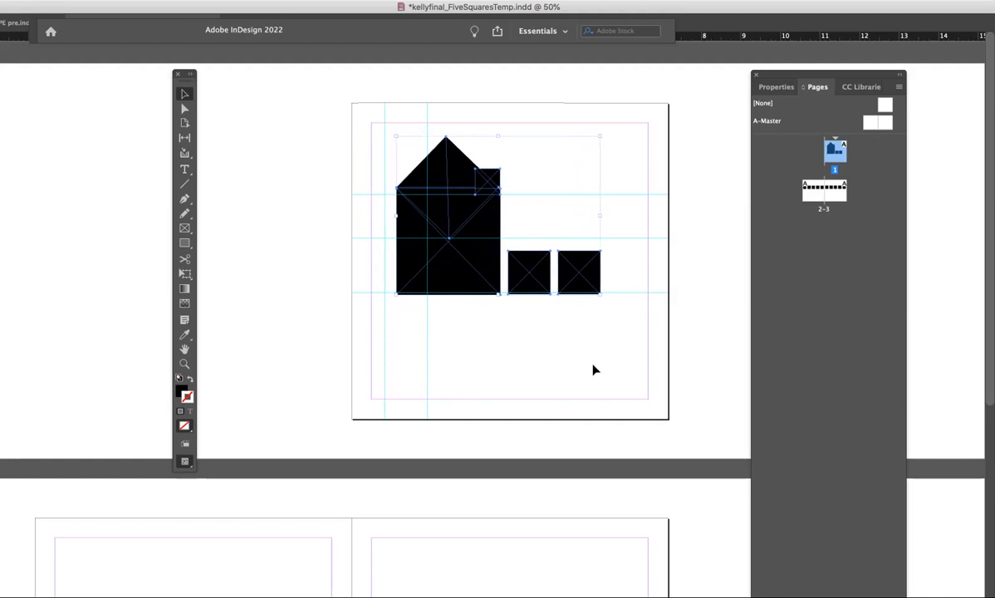
key("Right")
key("Right")
key("Right")
key("Right")
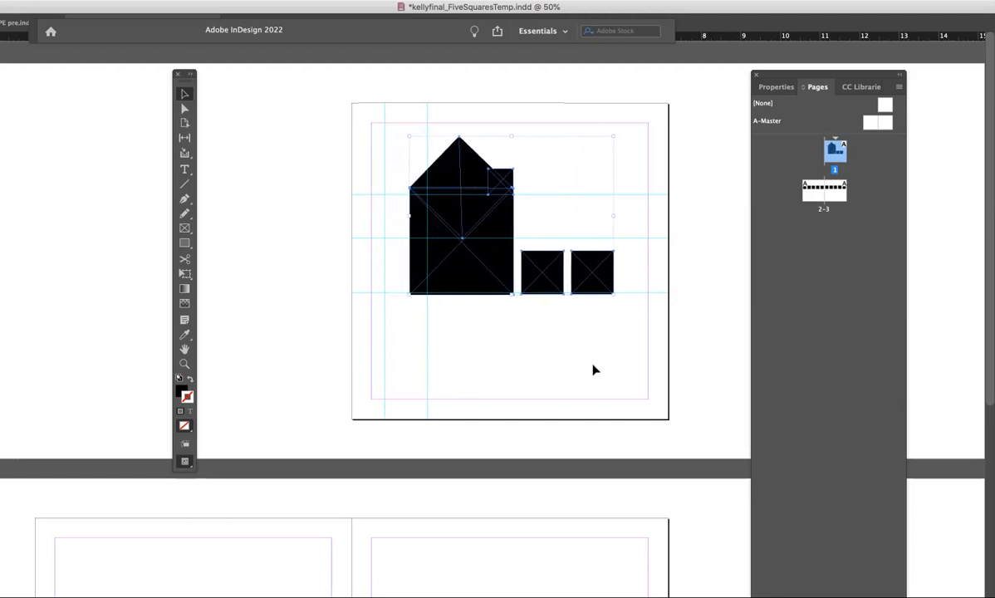
Nudge the whole composition slightly up so its base sits on the lowest horizontal guide, and deselect it.
key("Up")
key("Up")
key("Up")
key("Up")
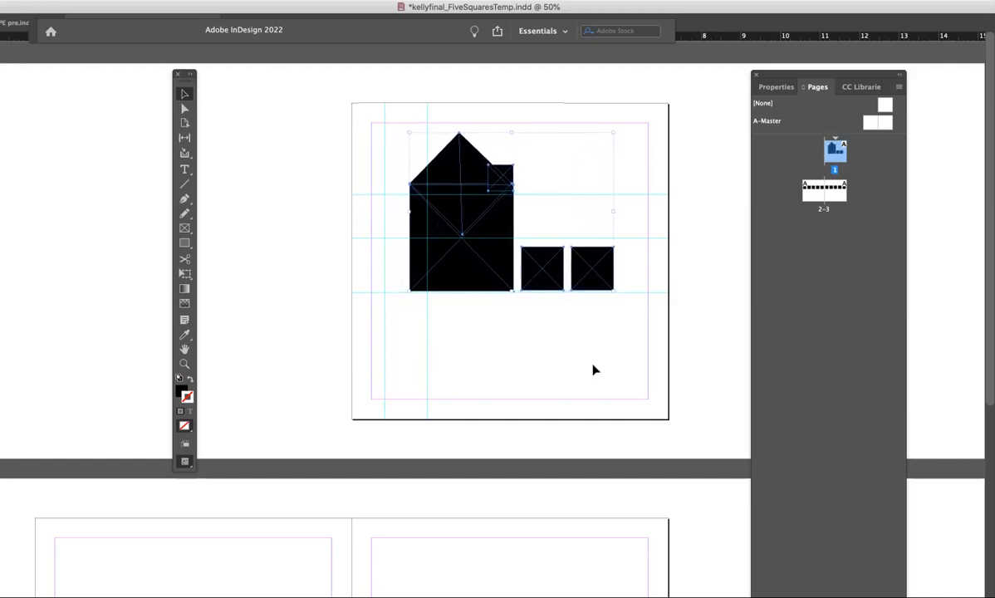
key("Down")
key("Down")
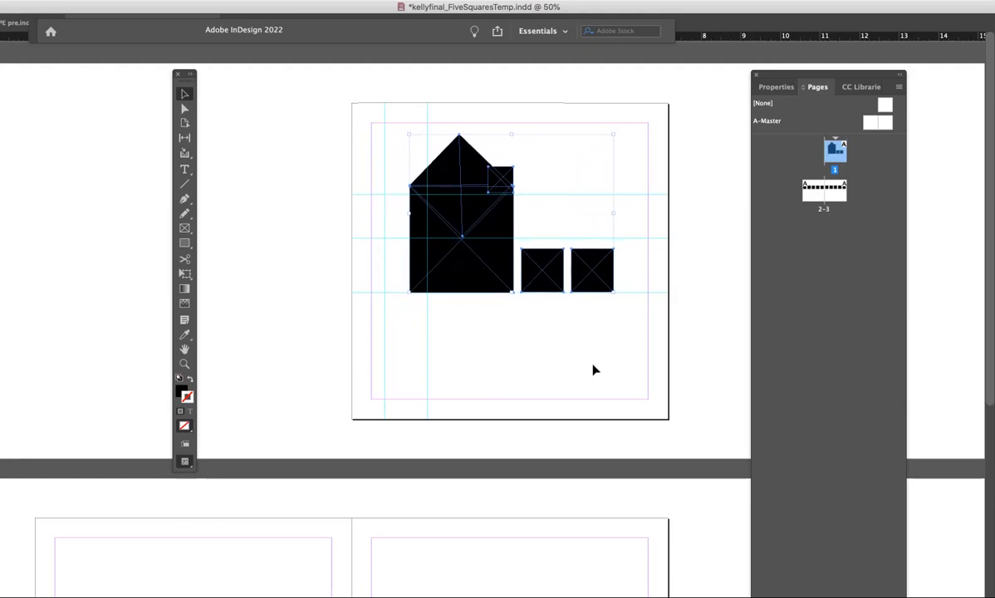
left_click(696, 148)
Look over the rows of squares on pages 2 and 3 and return to page 1.
double_click(811, 189)
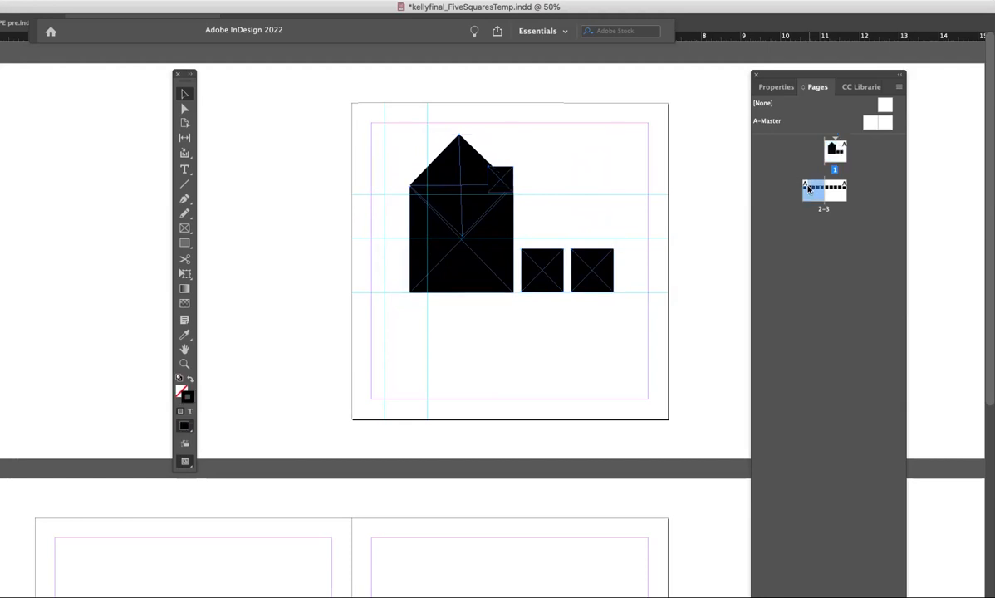
double_click(836, 190)
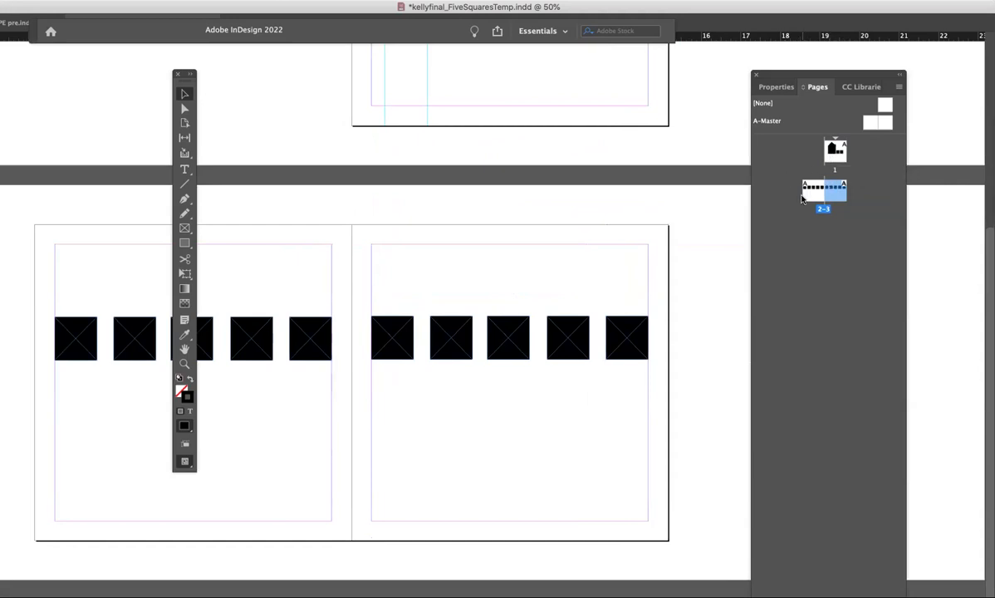
double_click(812, 190)
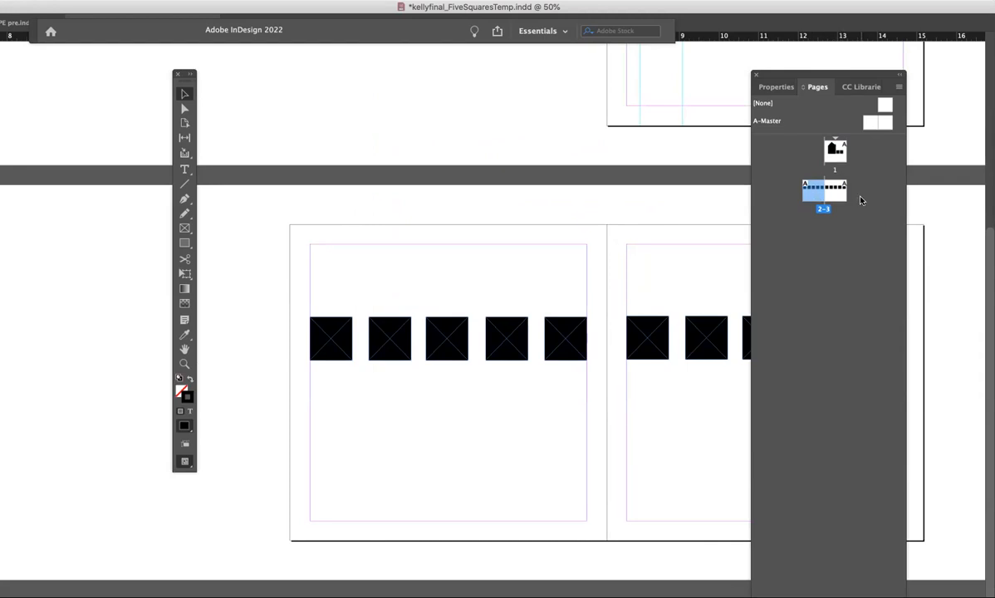
double_click(815, 193)
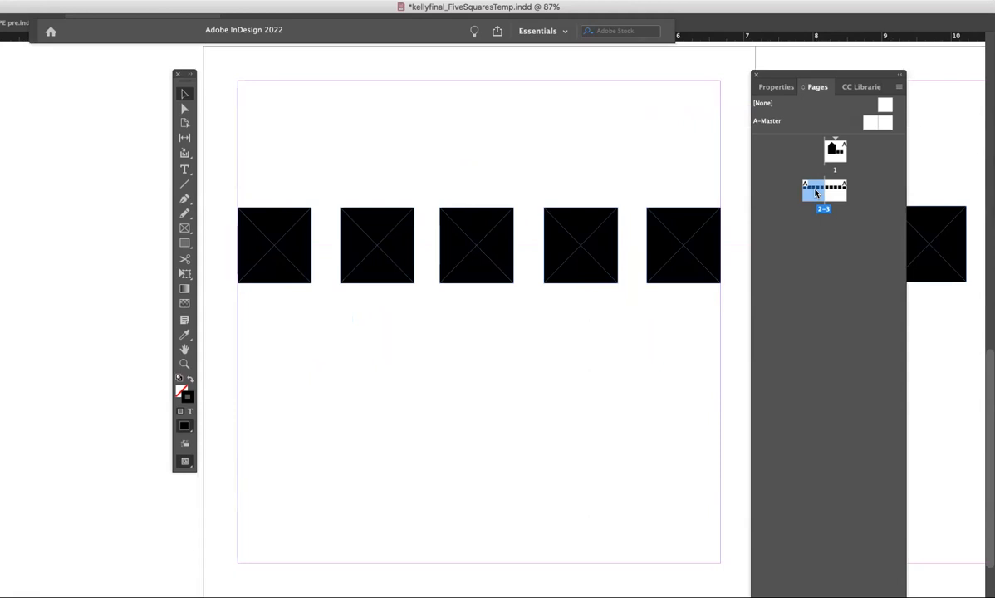
double_click(831, 149)
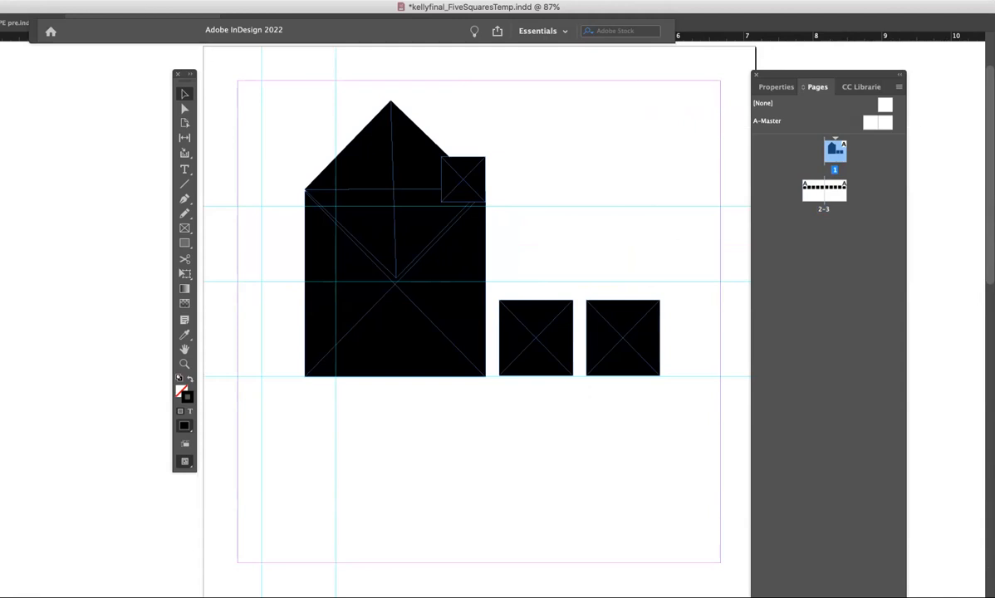
Start exporting the document as Adobe PDF (Print) named kellyfinal_FiveSquaresTemp in the ART 114 folder, replacing the existing file.
left_click(93, 0)
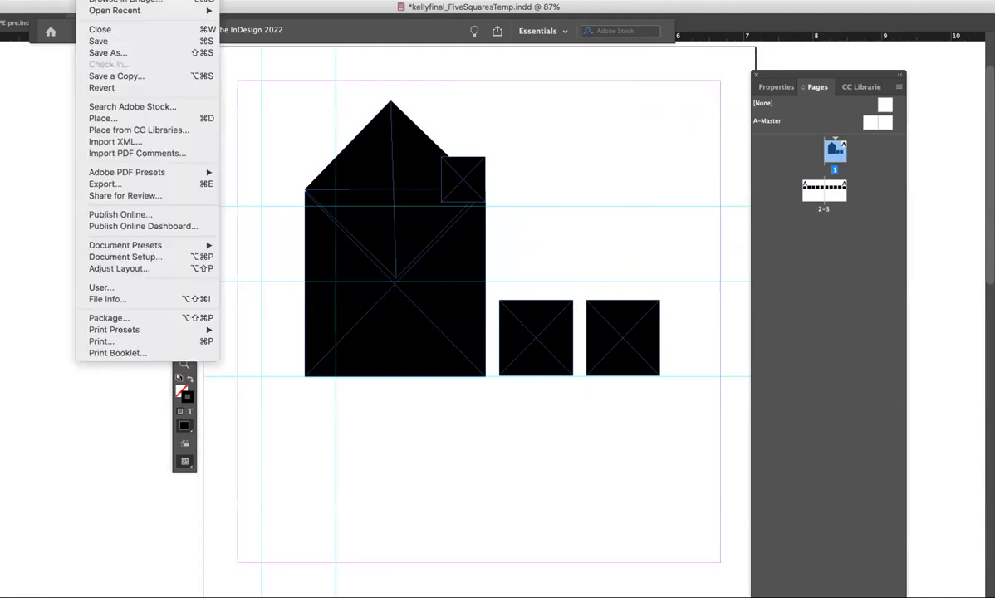
left_click(106, 184)
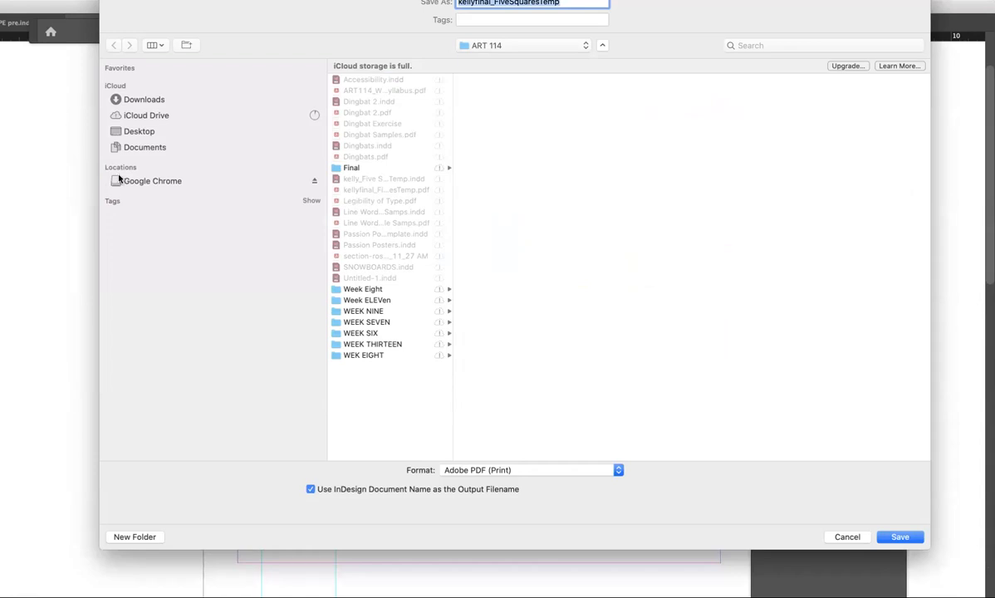
left_click_drag(405, 0, 361, 20)
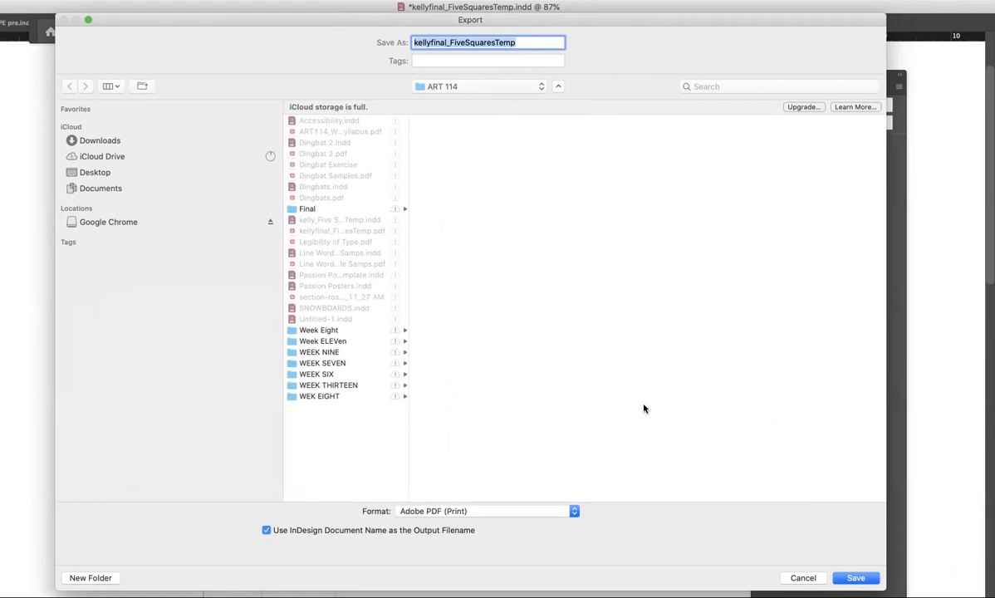
key("Return")
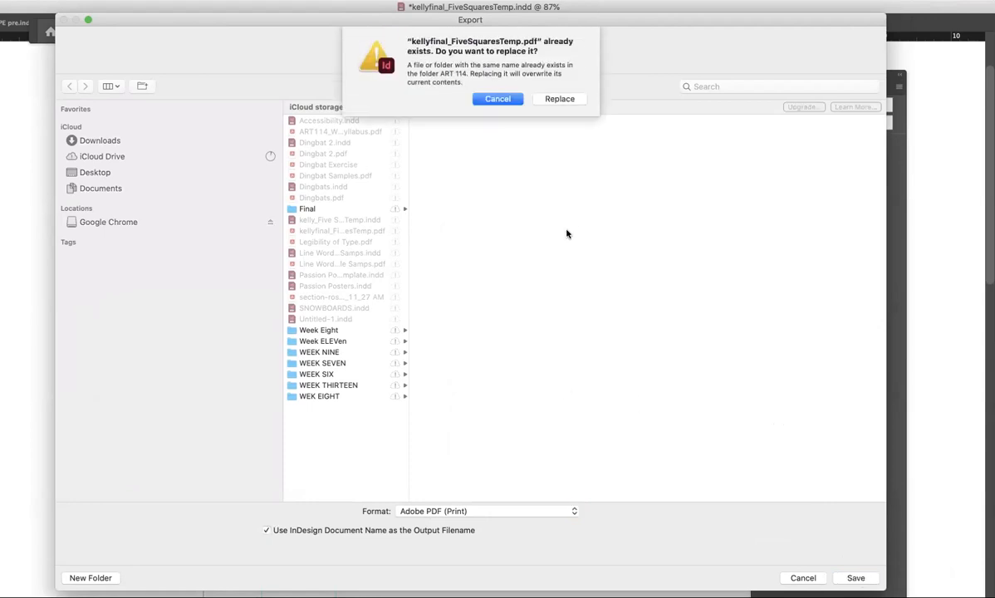
left_click(554, 100)
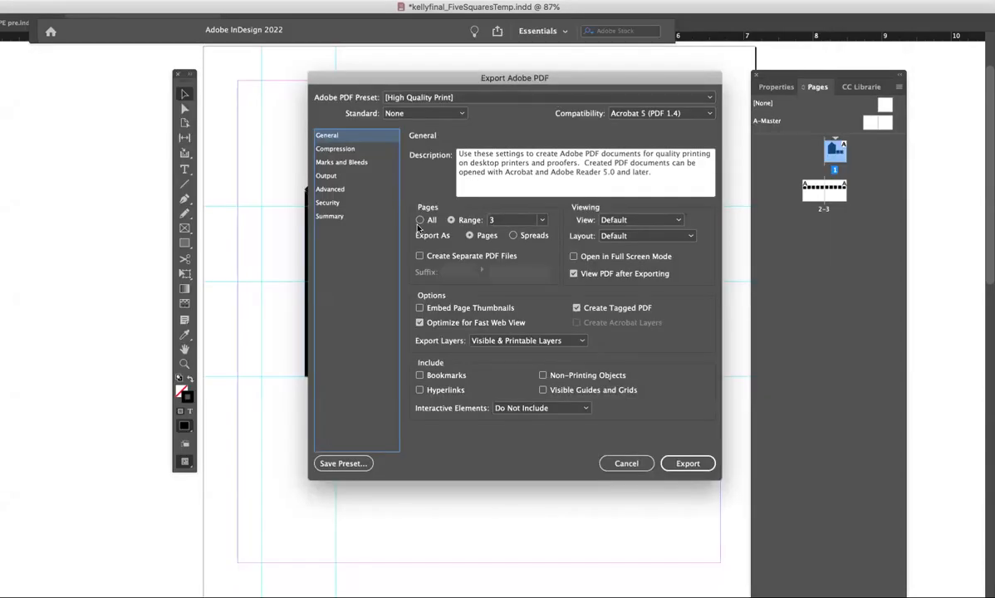
Set the PDF export to include all pages and run the export.
left_click(420, 220)
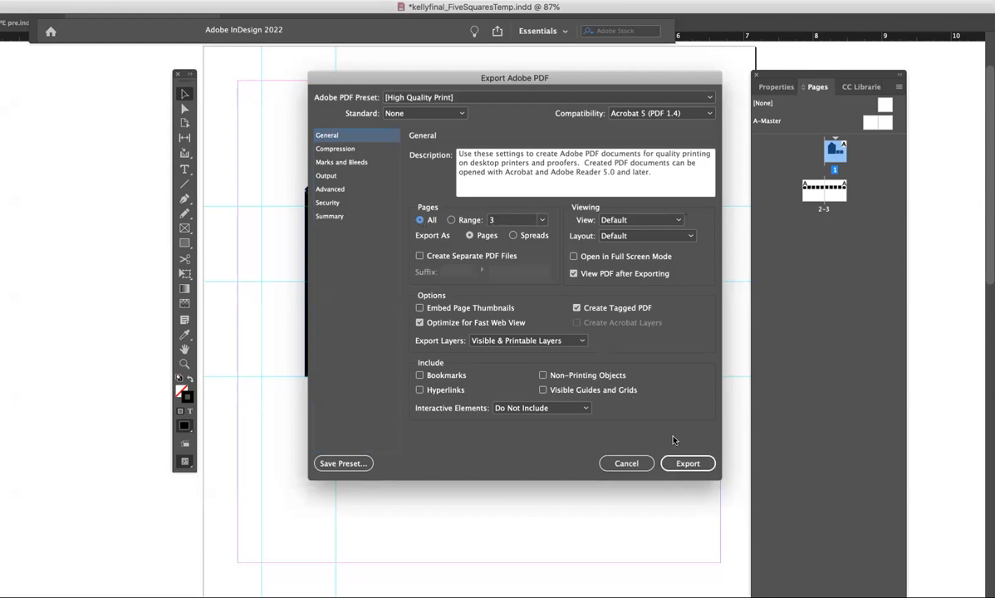
left_click(493, 219)
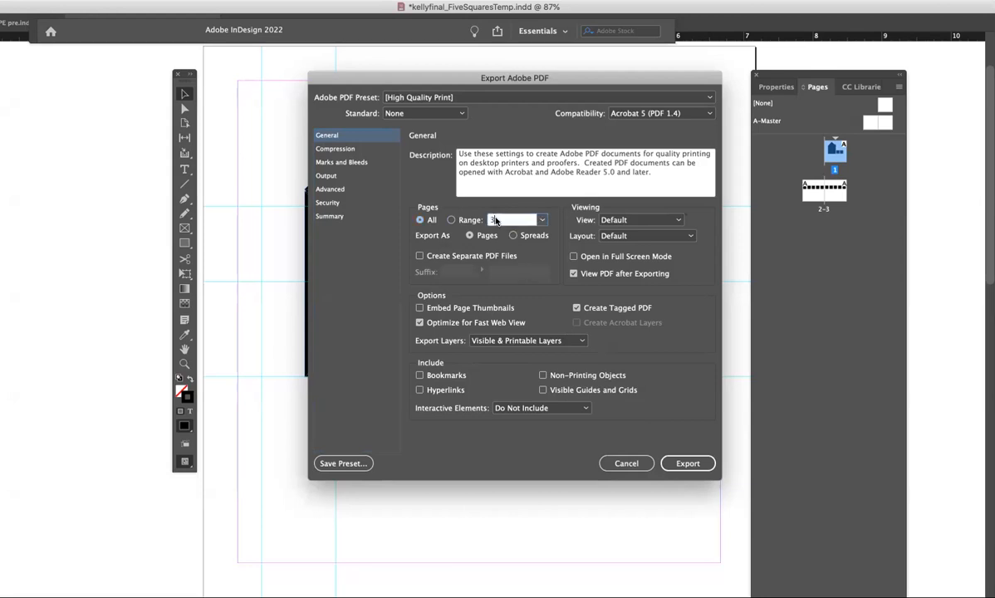
type("1-3")
left_click(421, 220)
double_click(504, 220)
key("BackSpace")
left_click(688, 467)
left_click(687, 465)
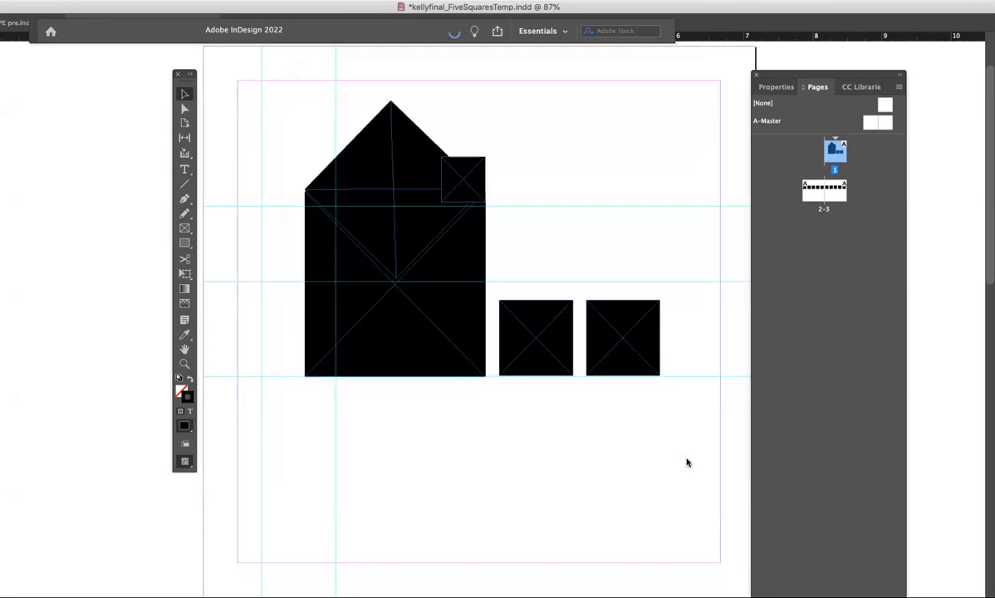